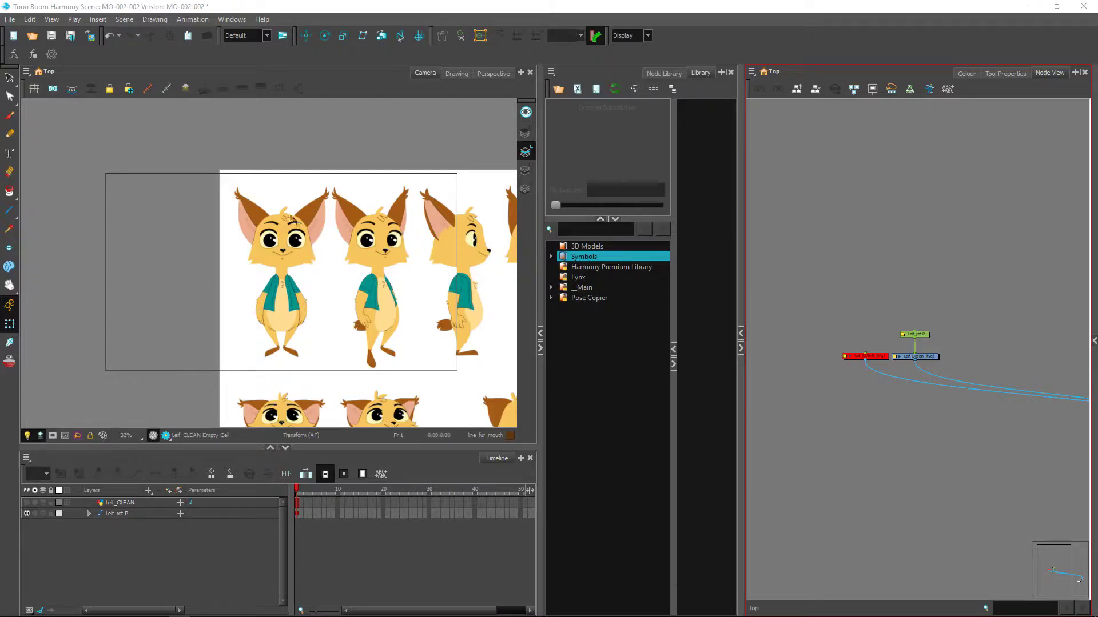
# Step: Examine the character's reference turnaround from the front pose across to the back pose
pyautogui.scroll(1, 268, 264)
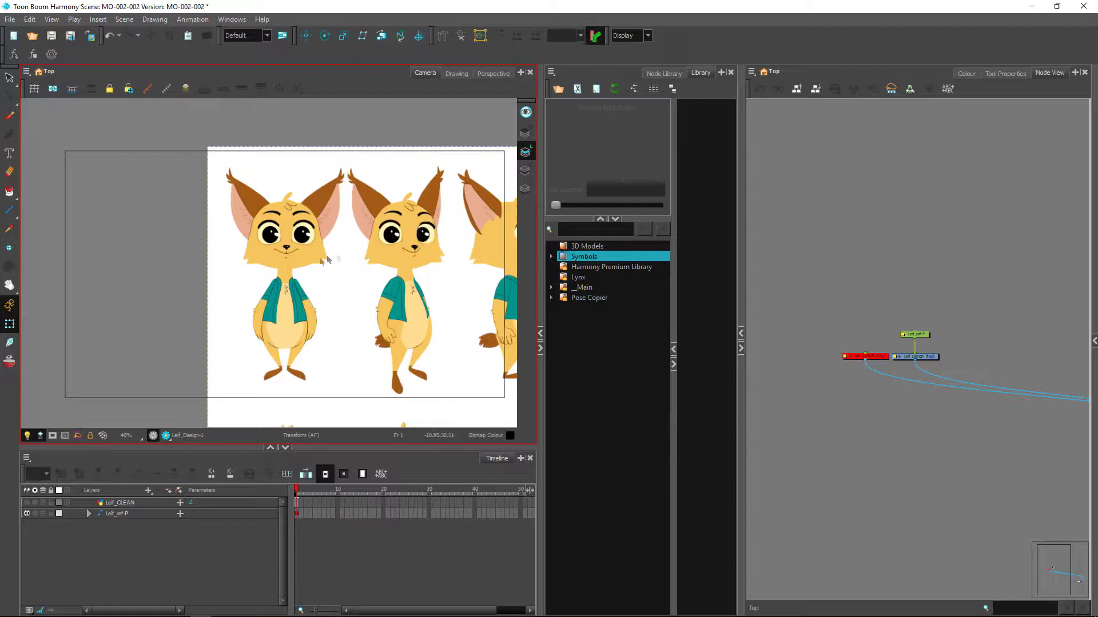
pyautogui.press('space')
pyautogui.moveTo(447, 258); pyautogui.dragTo(351, 270)
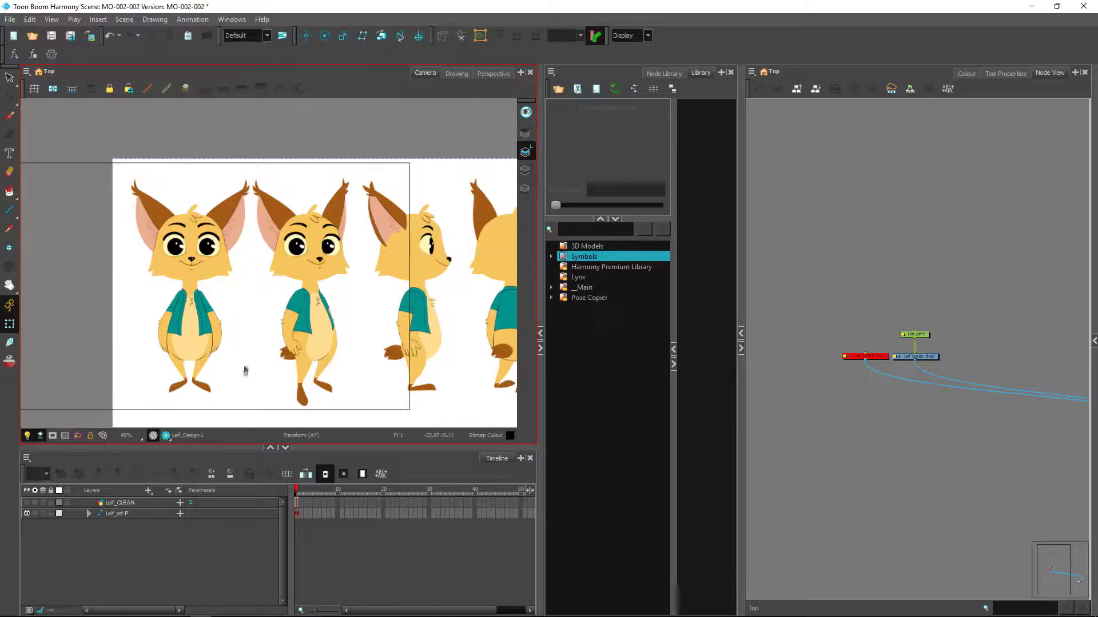
pyautogui.moveTo(334, 307); pyautogui.dragTo(395, 295)
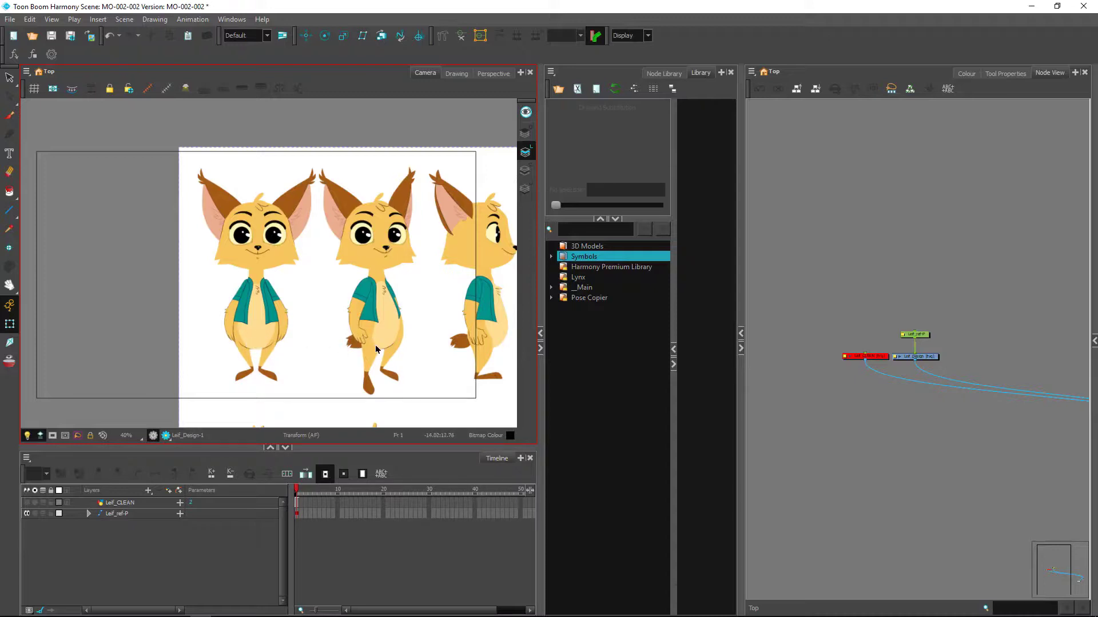
pyautogui.moveTo(451, 357); pyautogui.dragTo(366, 346)
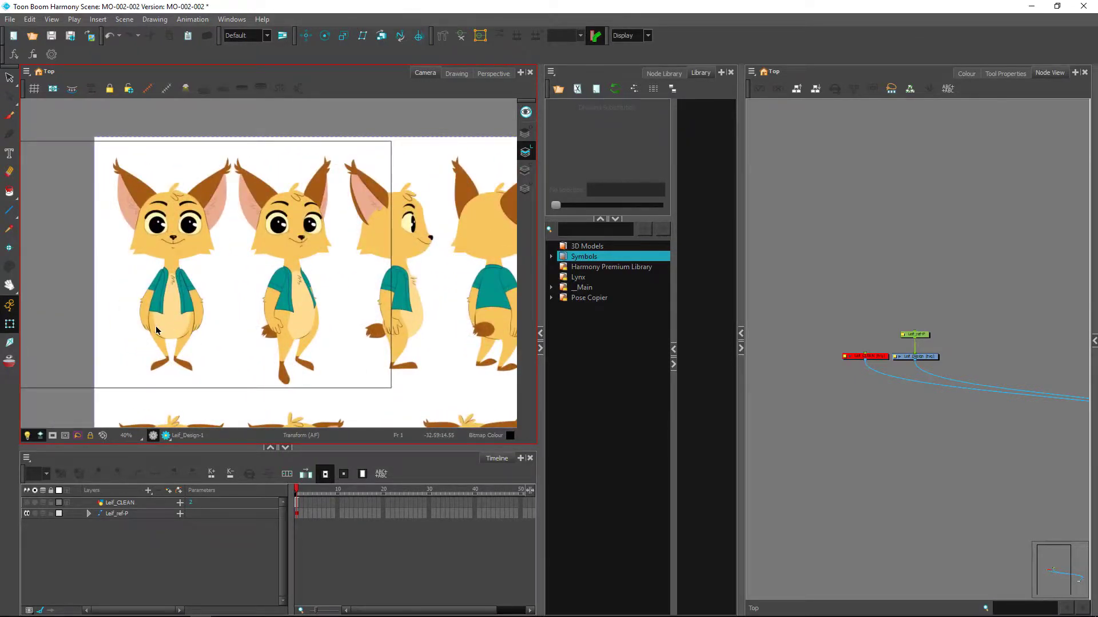
pyautogui.press('2')
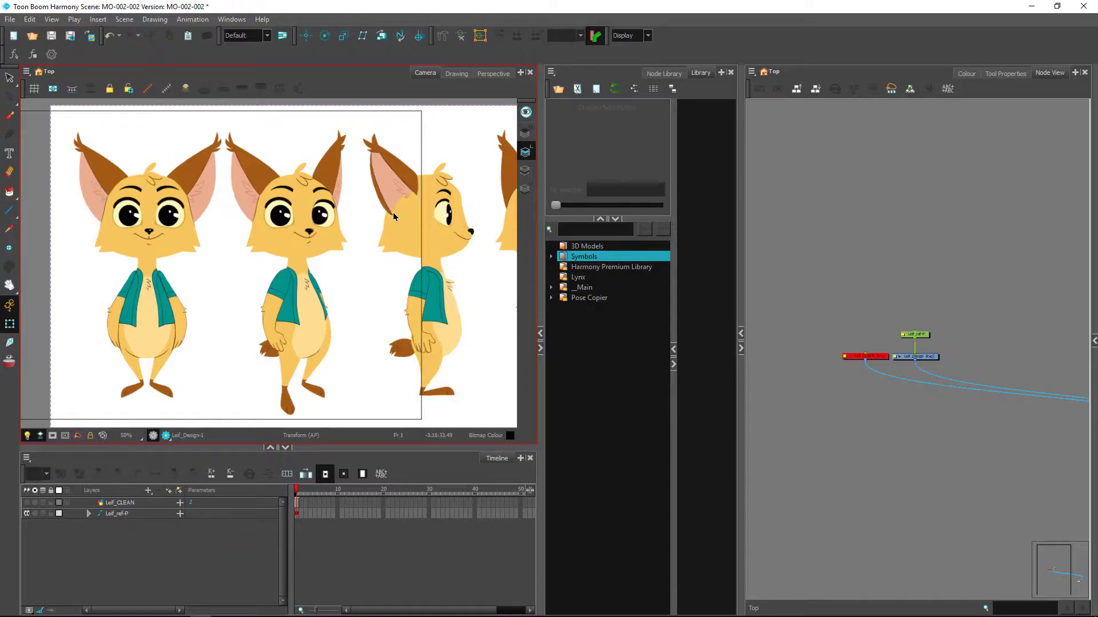
pyautogui.hscroll(5, 413, 224)
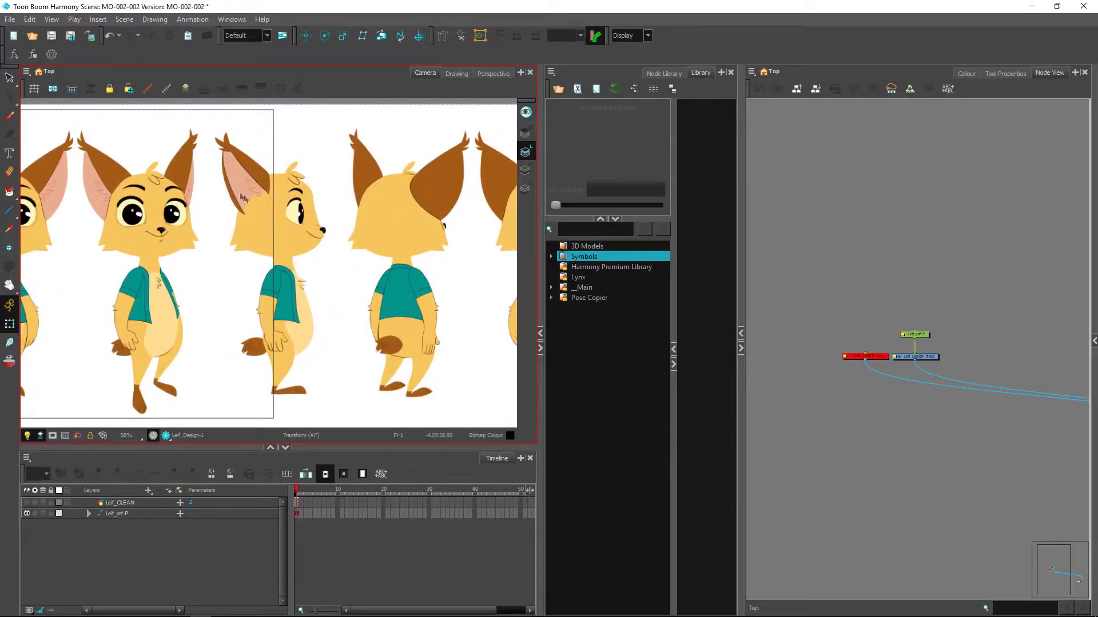
pyautogui.moveTo(466, 233); pyautogui.dragTo(314, 238)
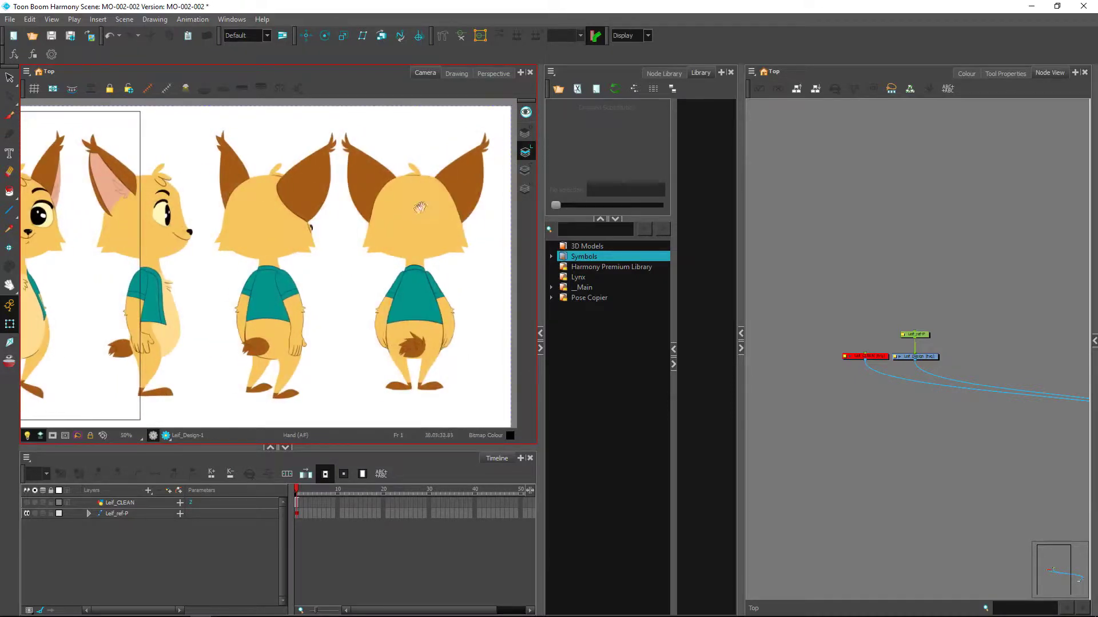
pyautogui.scroll(-1, 441, 208)
pyautogui.moveTo(247, 274); pyautogui.dragTo(419, 270)
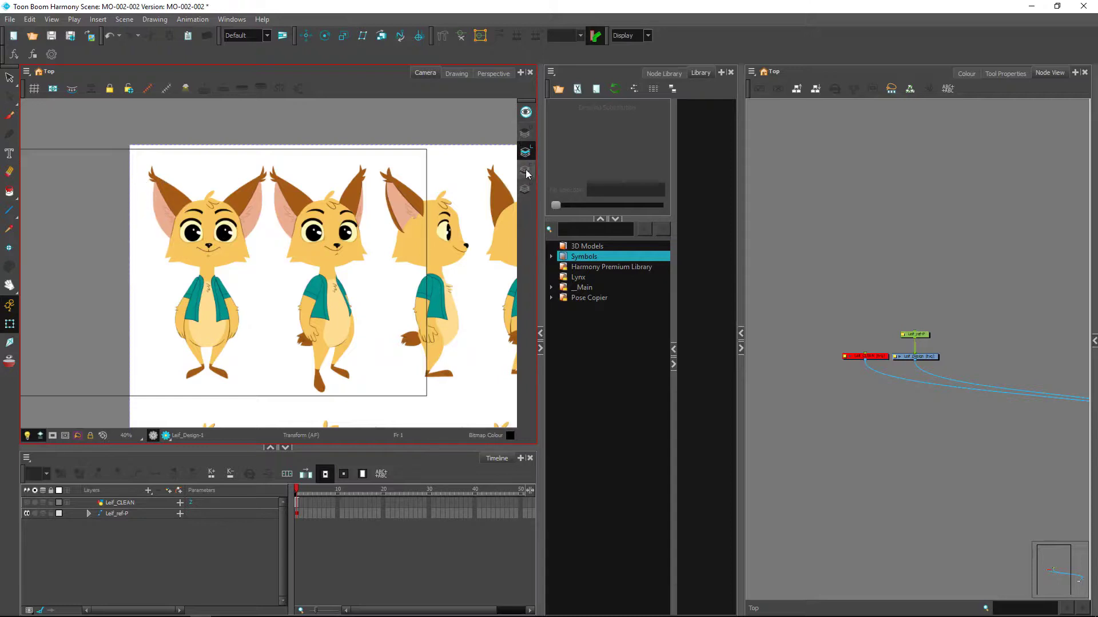
pyautogui.scroll(1, 257, 246)
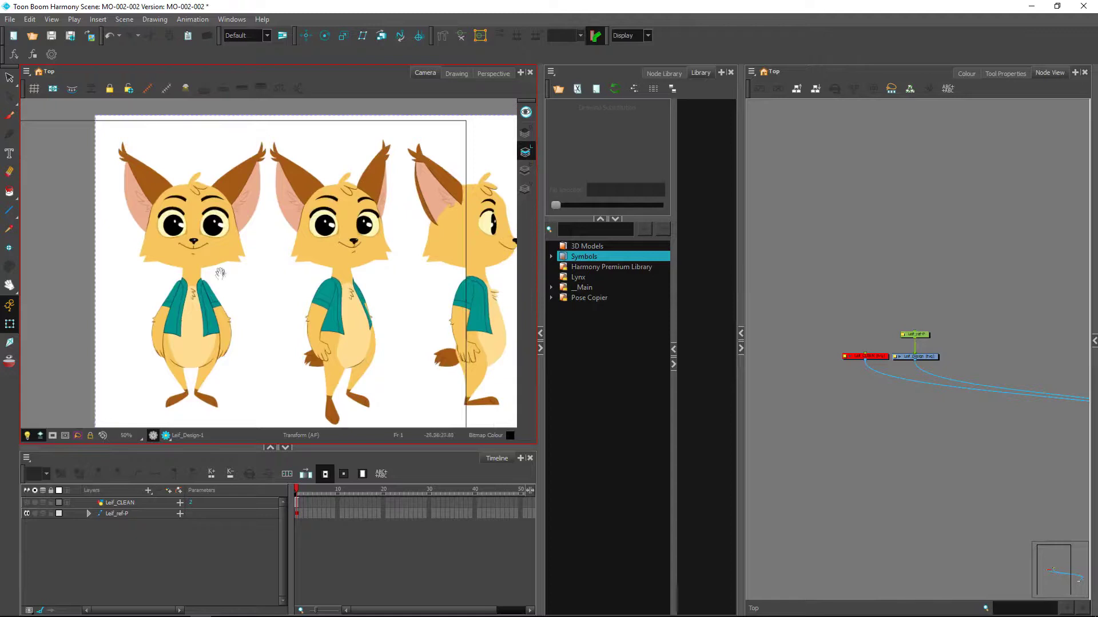
pyautogui.moveTo(220, 273); pyautogui.dragTo(284, 269)
# Step: Enable the Leif_CLEAN drawing node so its line art shows over the front-view reference pose
pyautogui.click(907, 377)
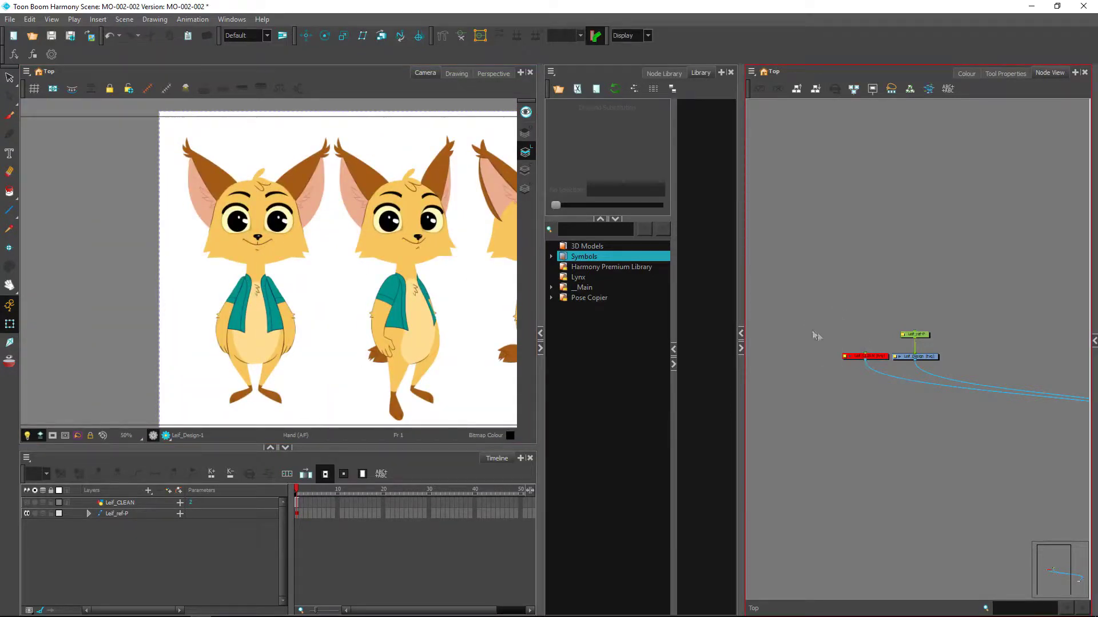
pyautogui.hotkey('shift', 't')
pyautogui.click(858, 356)
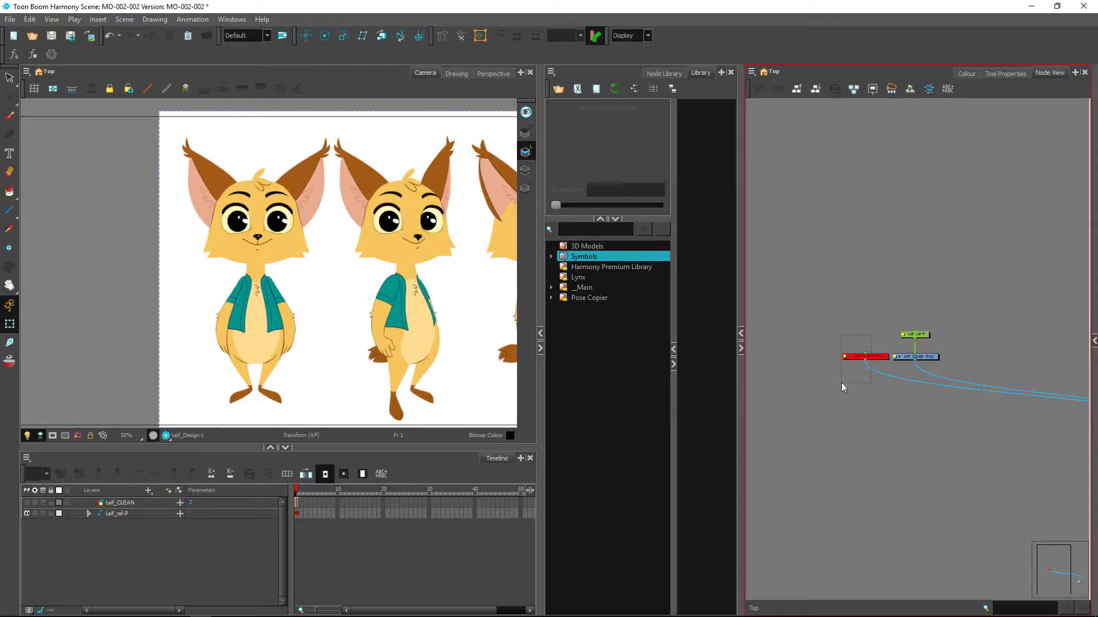
pyautogui.click(863, 340)
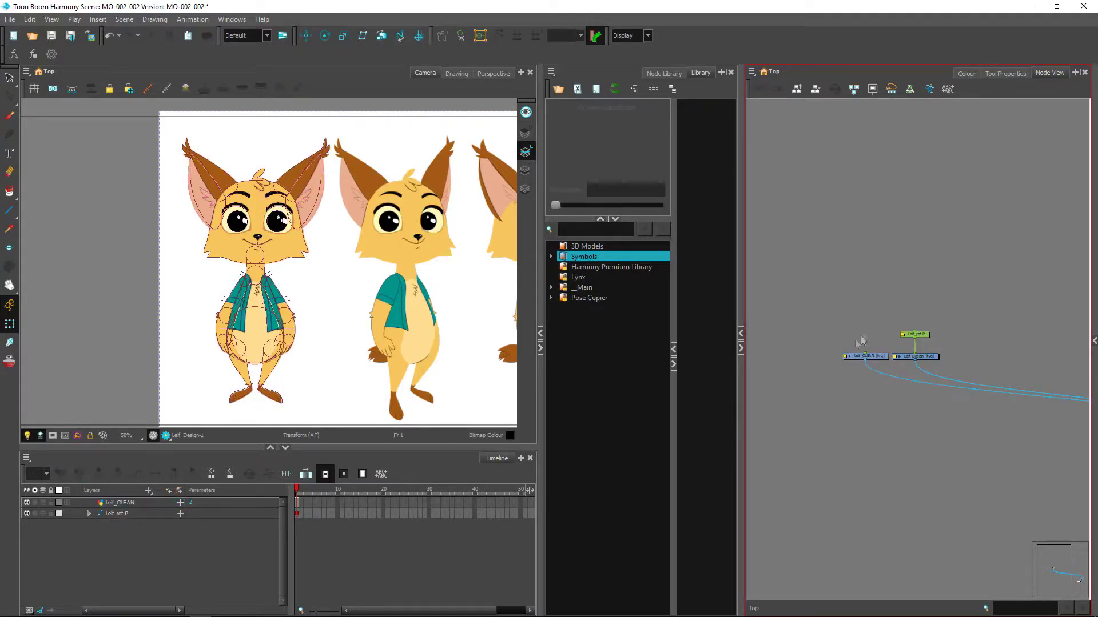
pyautogui.click(350, 281)
pyautogui.click(932, 349)
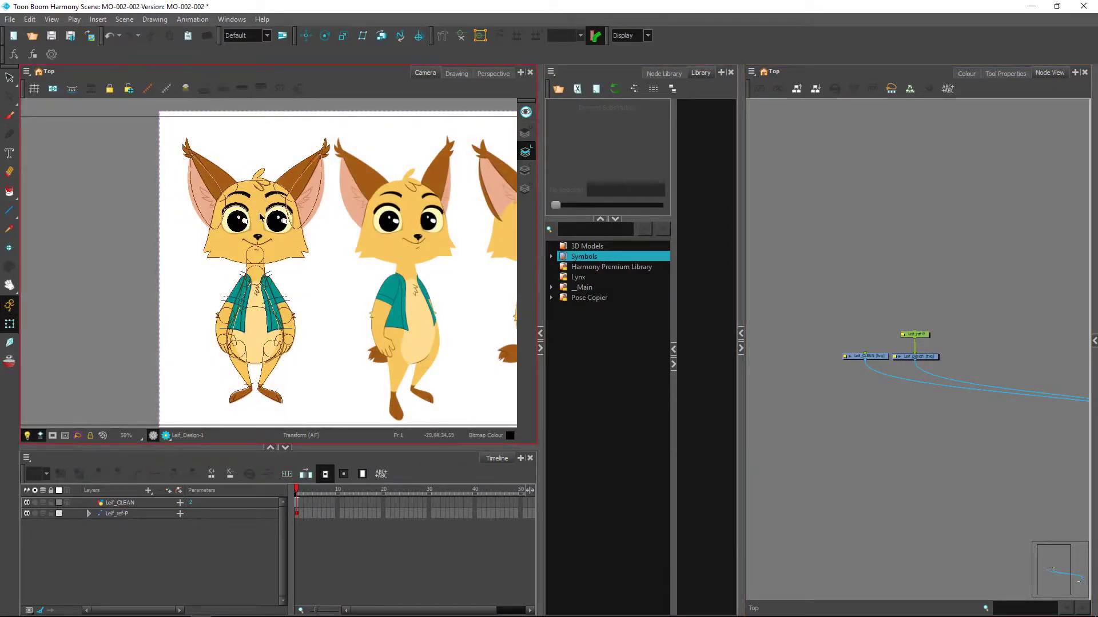
# Step: Disable the Leif reference peg and its Leif_Design drawing to isolate the line art, and enable both again
pyautogui.scroll(-2, 254, 220)
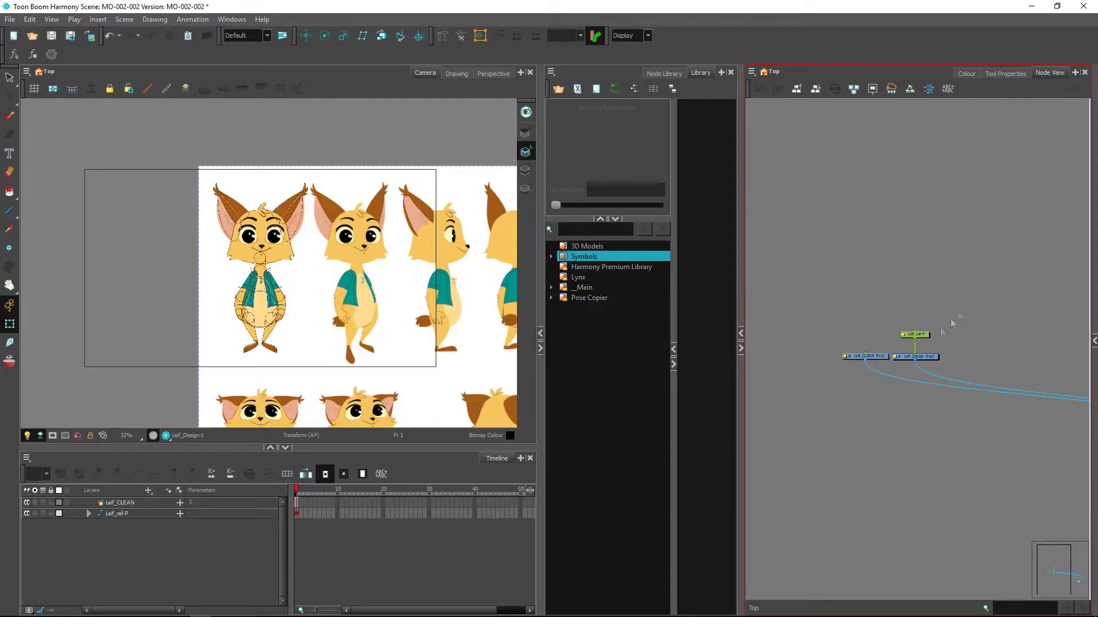
pyautogui.click(914, 358)
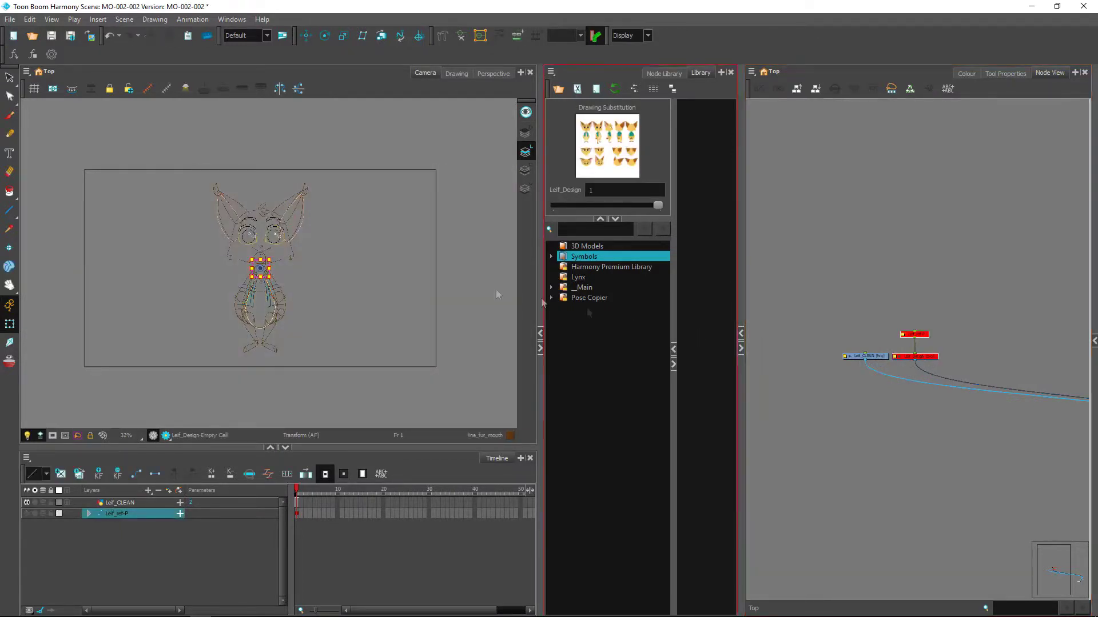
pyautogui.scroll(5, 326, 275)
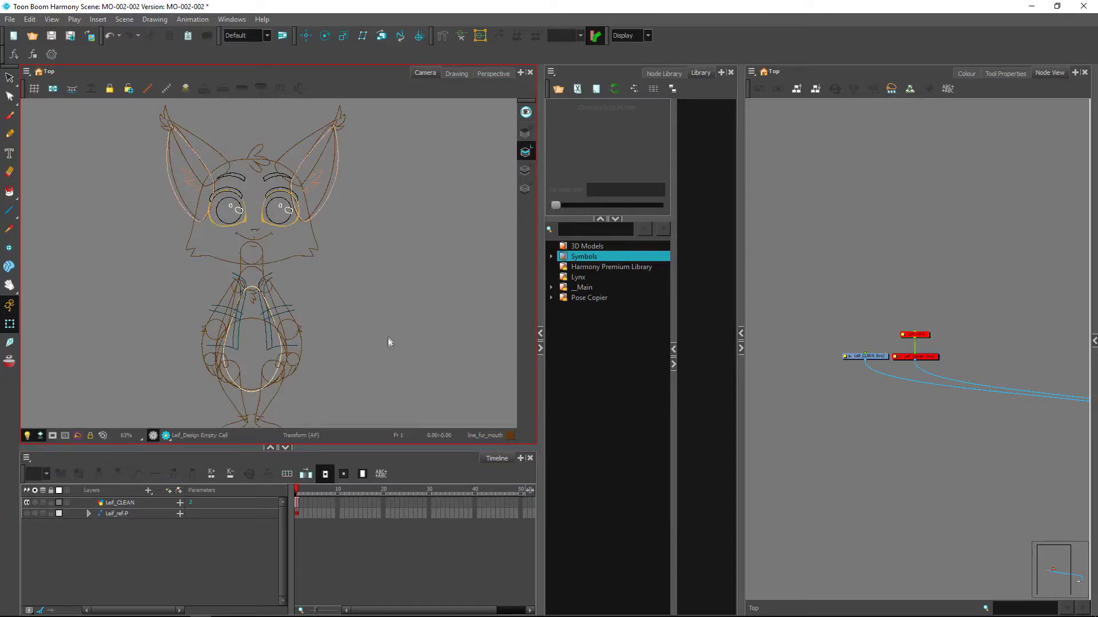
pyautogui.scroll(-2, 387, 342)
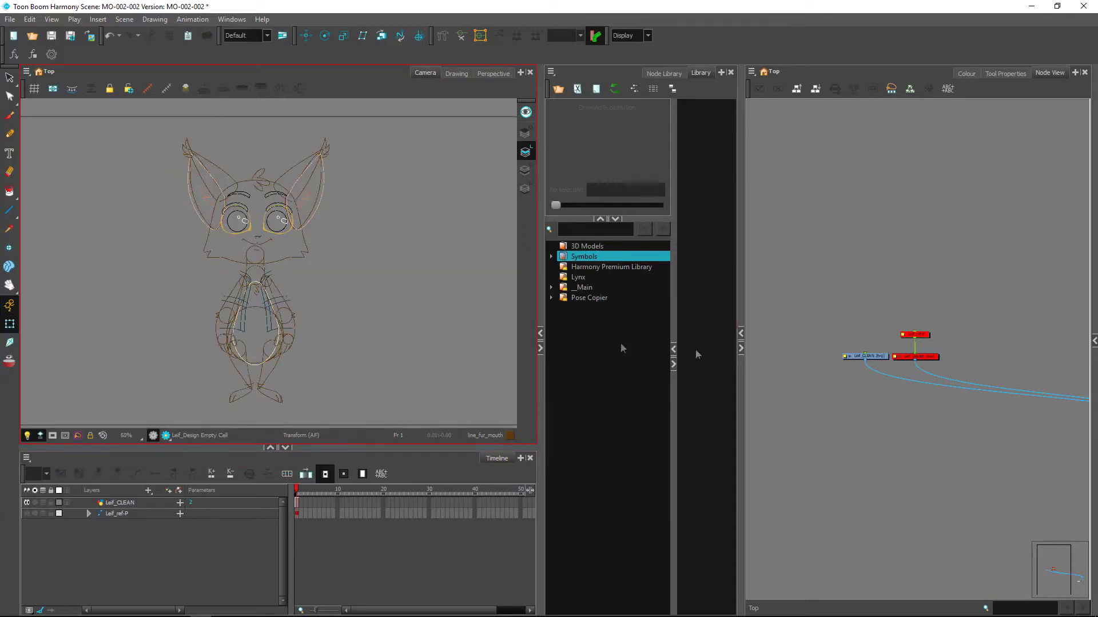
pyautogui.press('/')
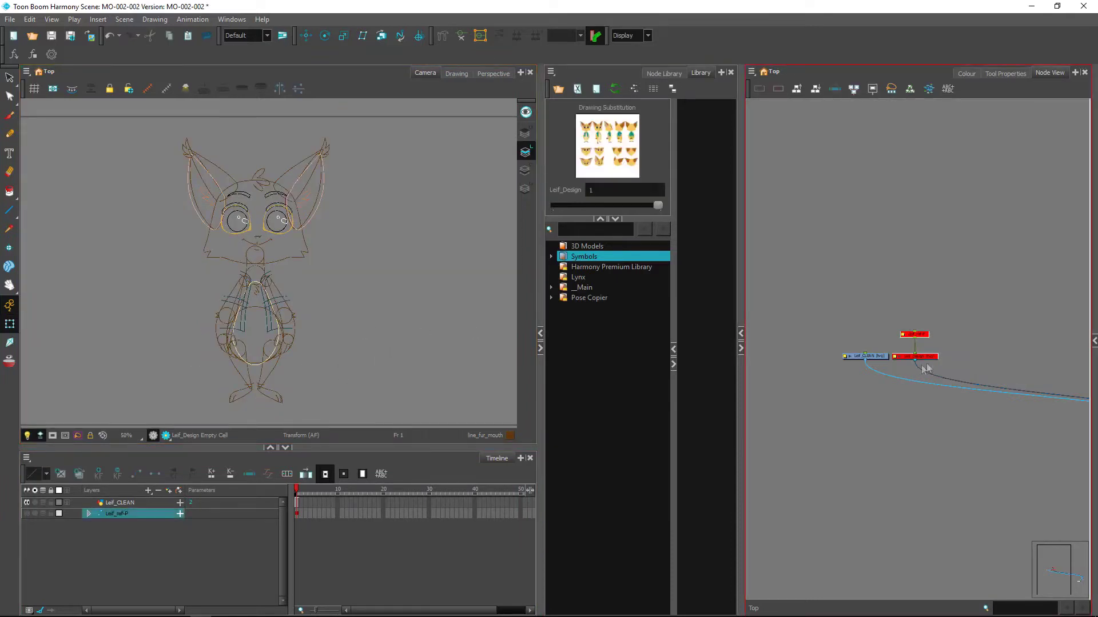
pyautogui.press('a')
# Step: Disable only the Leif_Design reference drawing node, leaving its peg and the Leif_CLEAN drawing enabled
pyautogui.scroll(2, 467, 324)
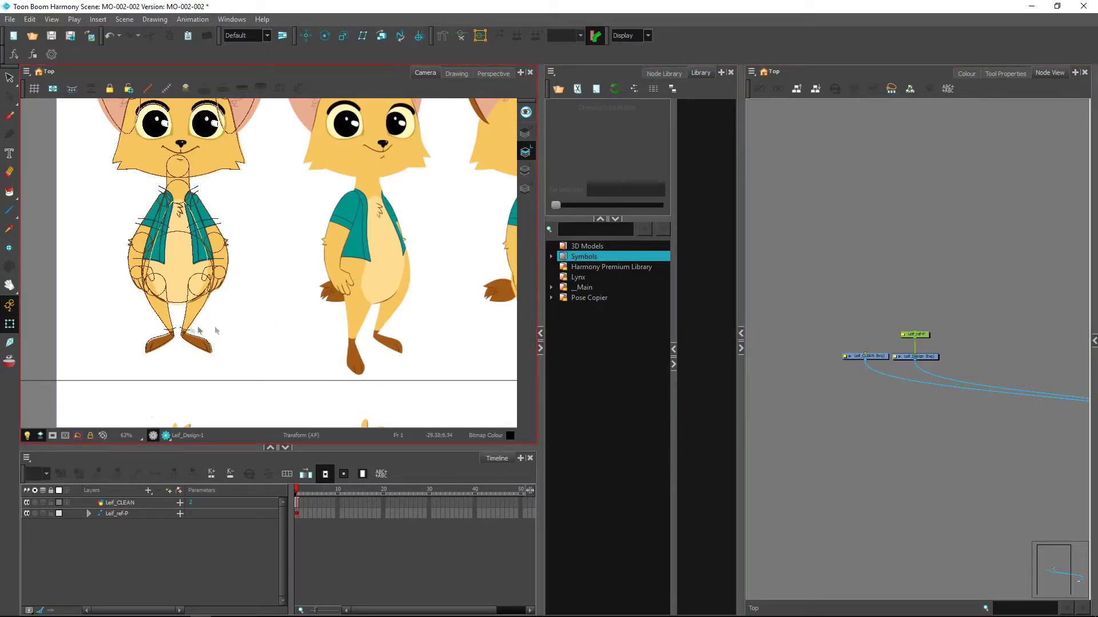
pyautogui.click(207, 302)
pyautogui.scroll(5, 256, 296)
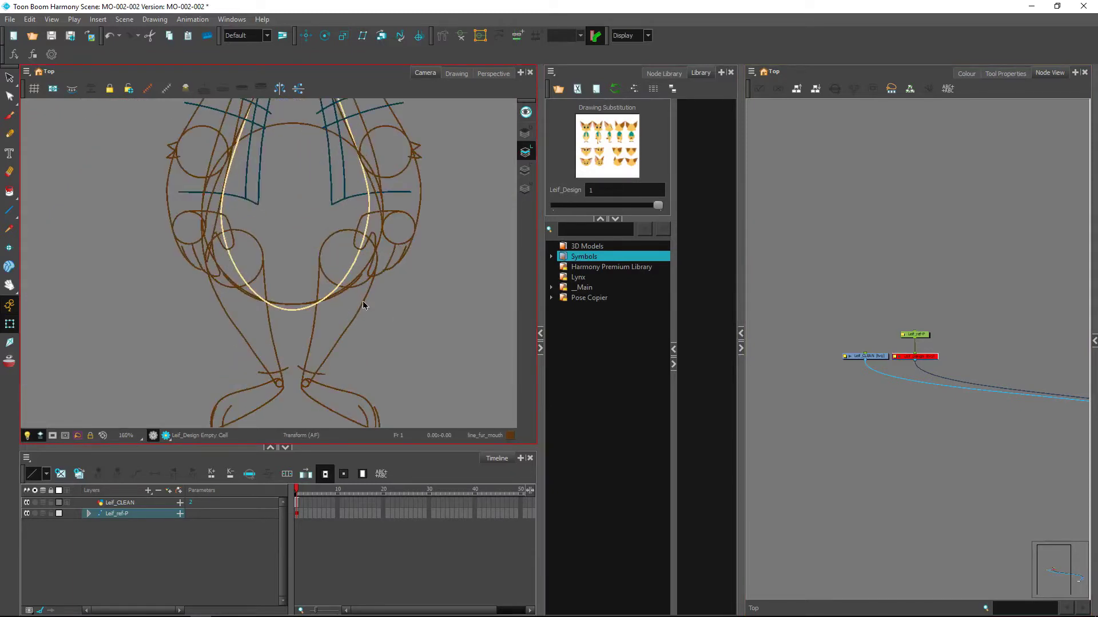
# Step: Select the Leif_CLEAN drawing and examine its line art on the legs, arms, torso, face and ears
pyautogui.click(362, 301)
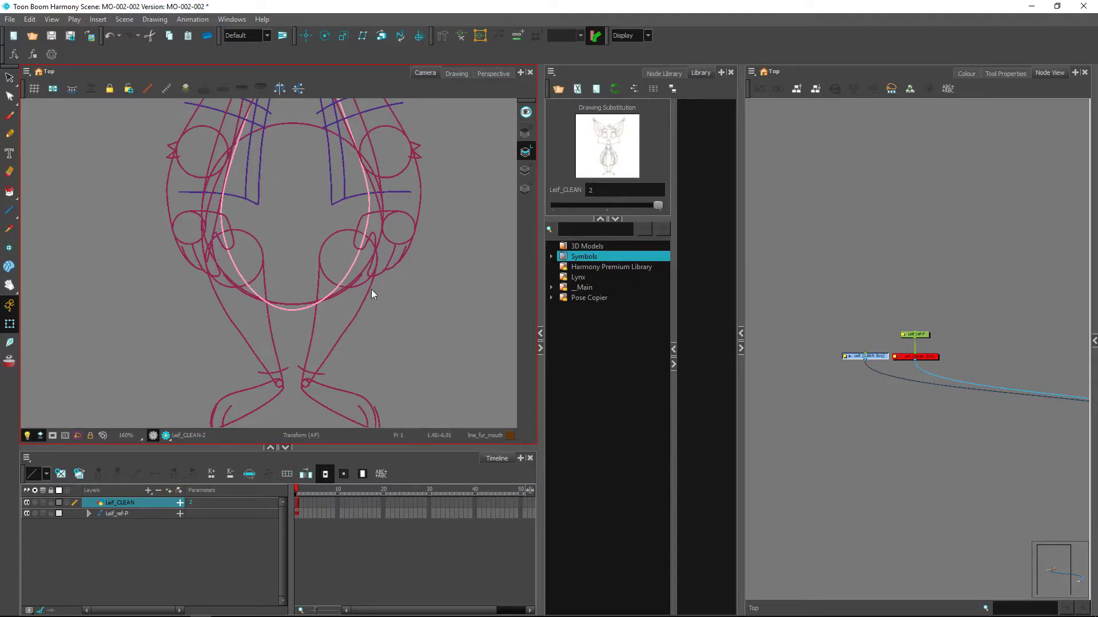
pyautogui.scroll(-3, 362, 324)
pyautogui.moveTo(361, 205); pyautogui.dragTo(370, 314)
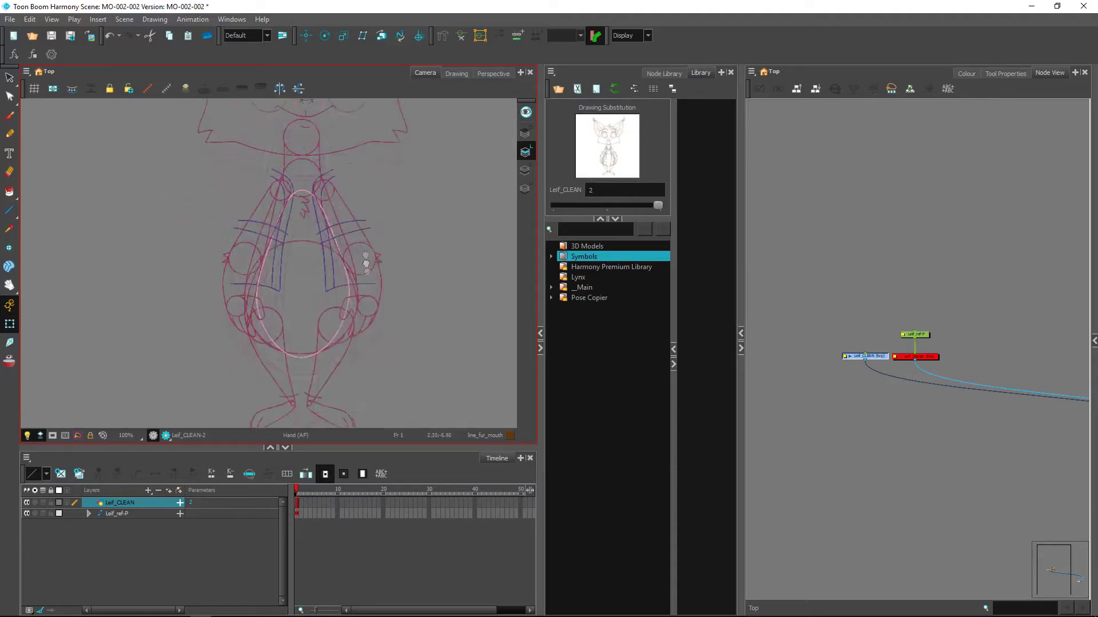
pyautogui.moveTo(375, 226); pyautogui.dragTo(372, 358)
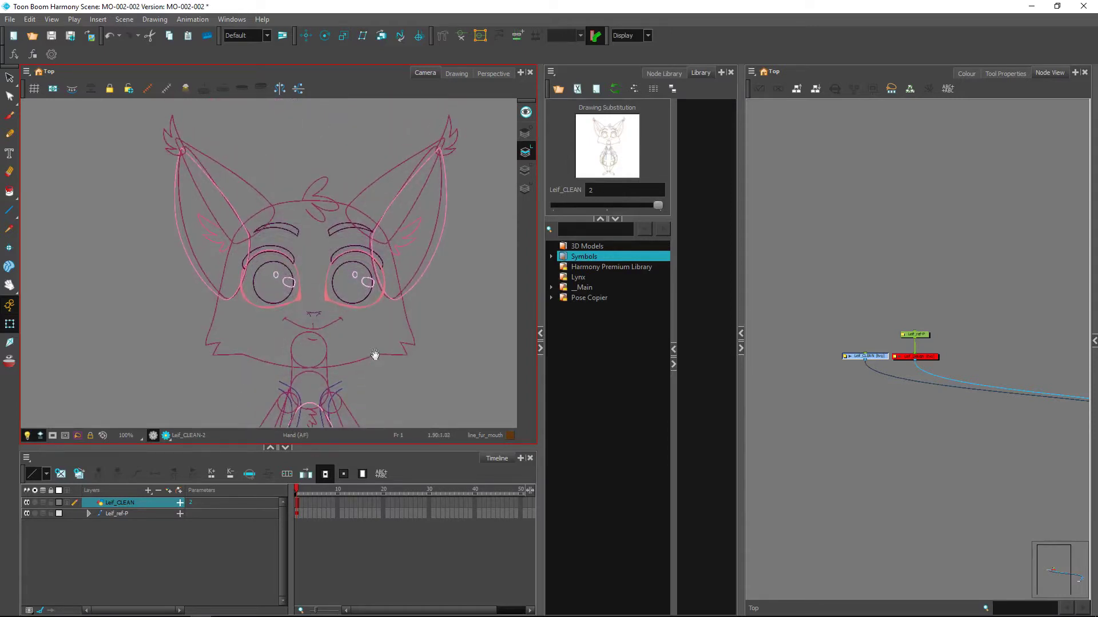
pyautogui.moveTo(382, 279); pyautogui.dragTo(379, 323)
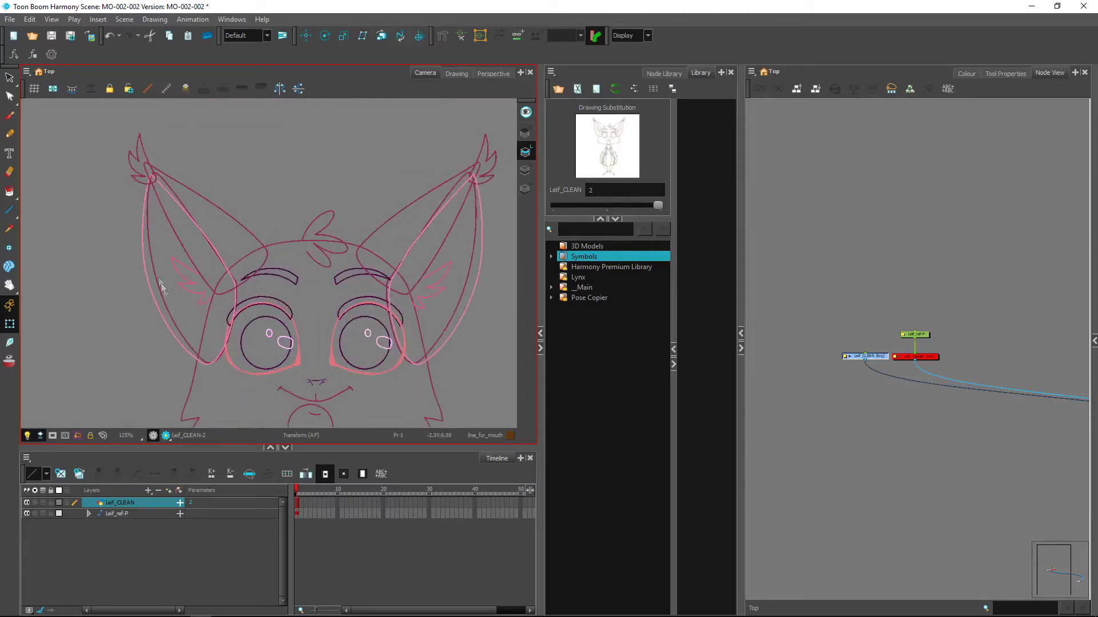
pyautogui.scroll(-1, 222, 349)
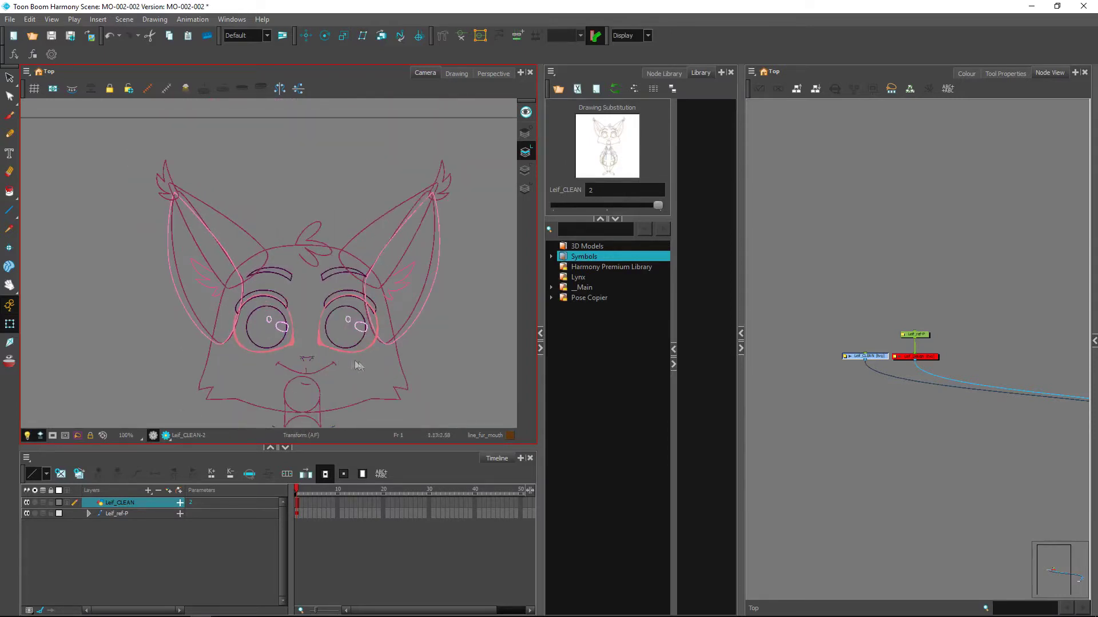
pyautogui.moveTo(378, 426); pyautogui.dragTo(346, 264)
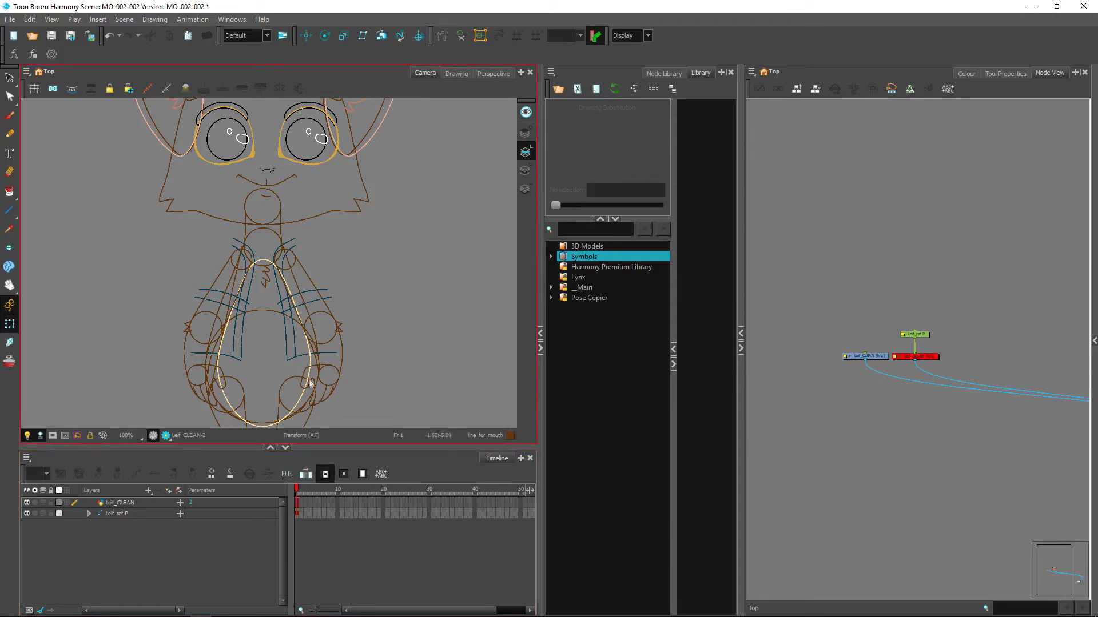
pyautogui.press('2')
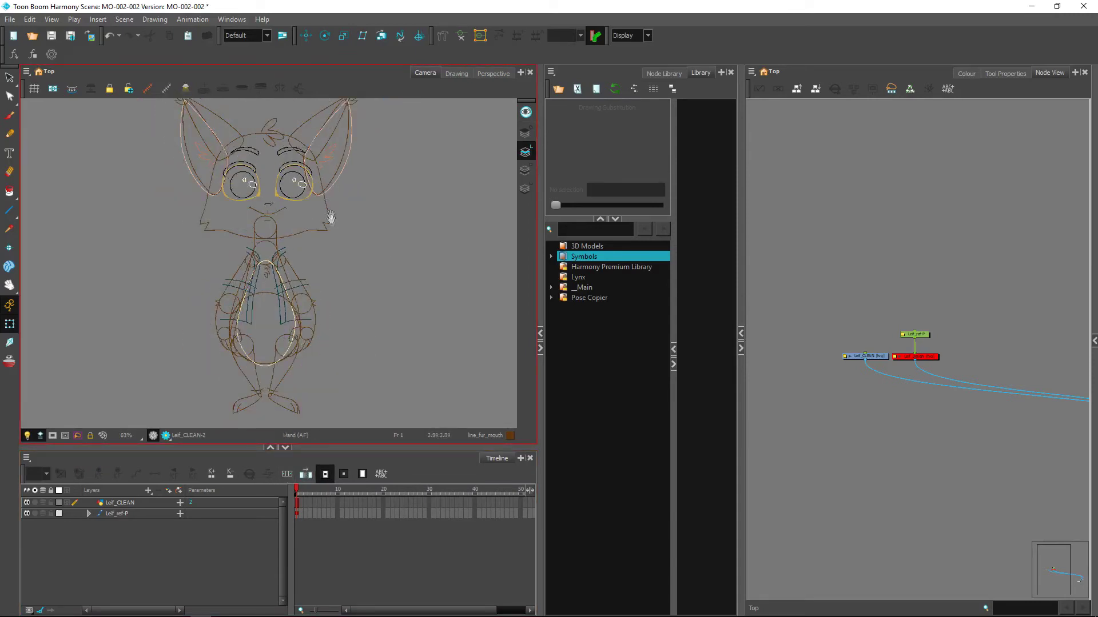
pyautogui.scroll(1, 331, 237)
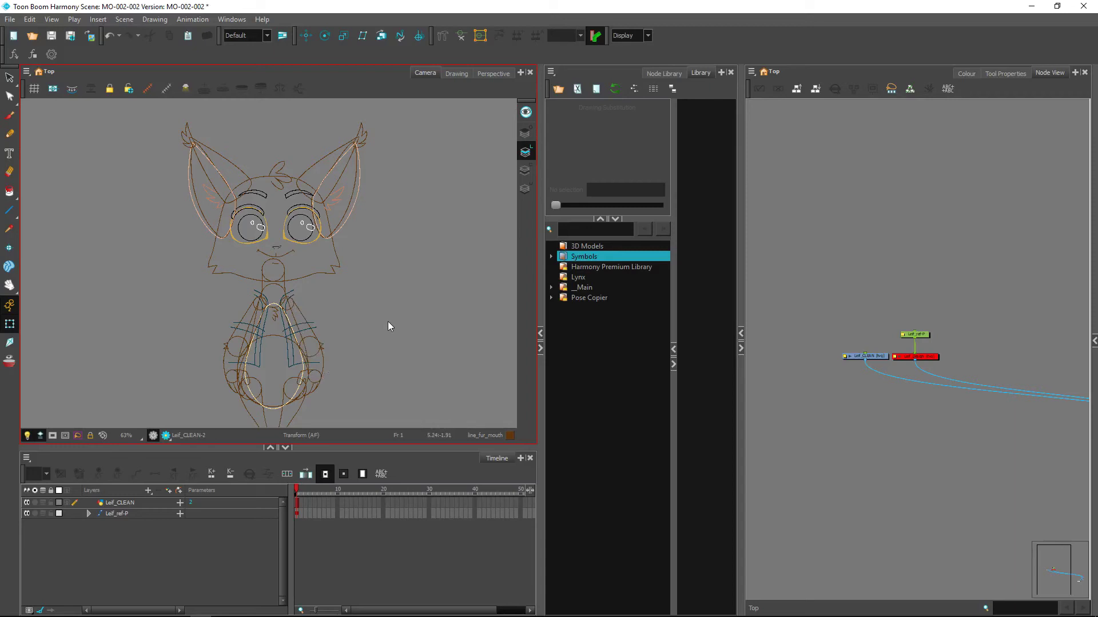
pyautogui.scroll(-1, 383, 320)
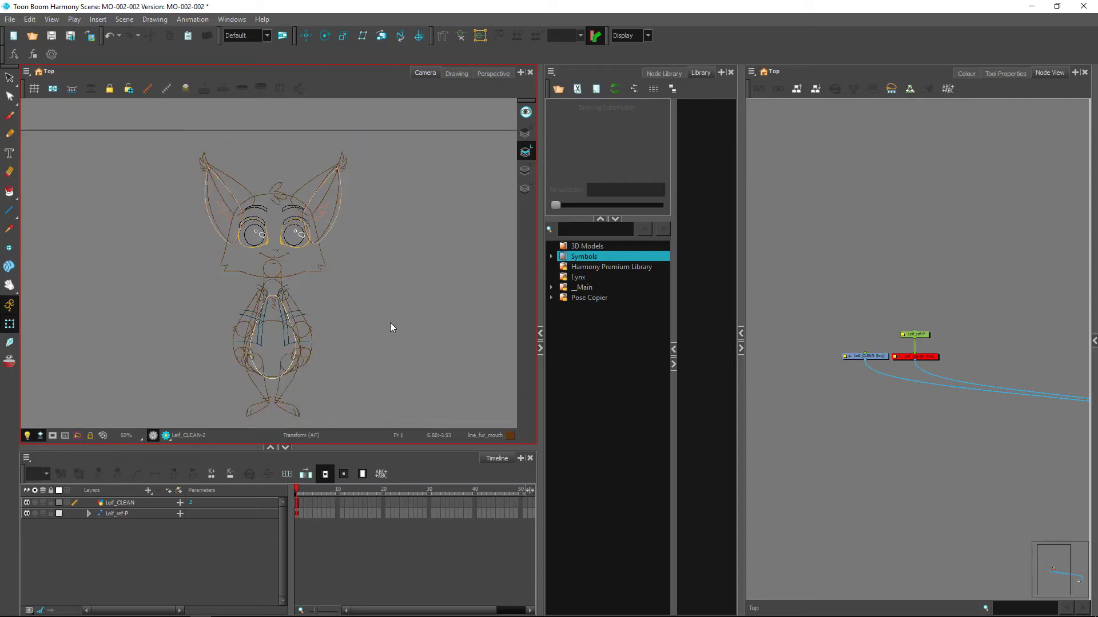
pyautogui.moveTo(387, 328); pyautogui.dragTo(377, 307)
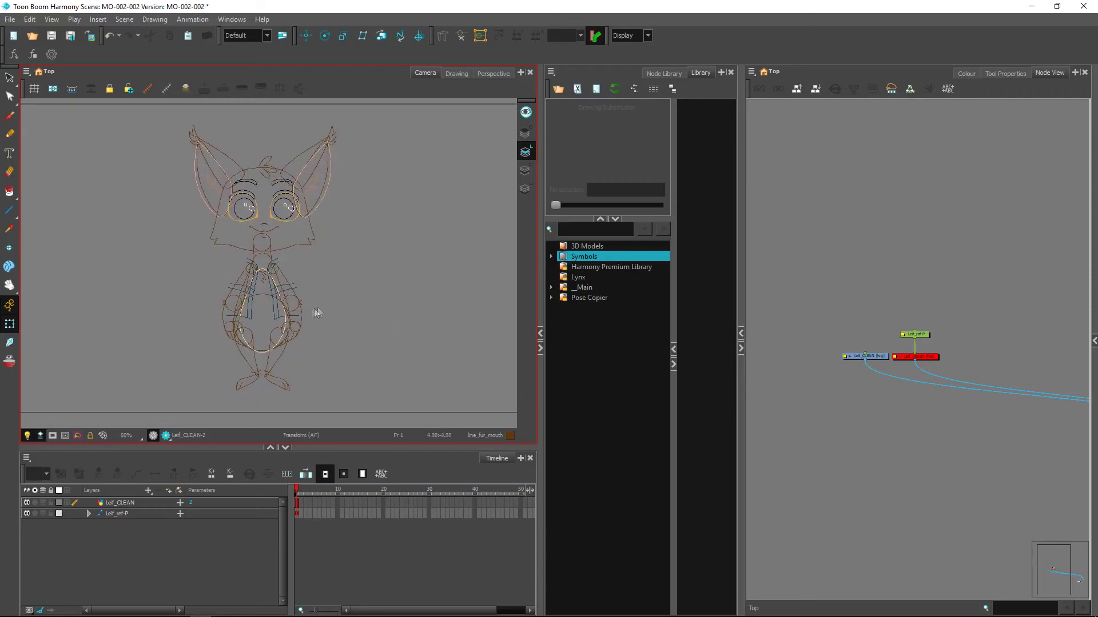